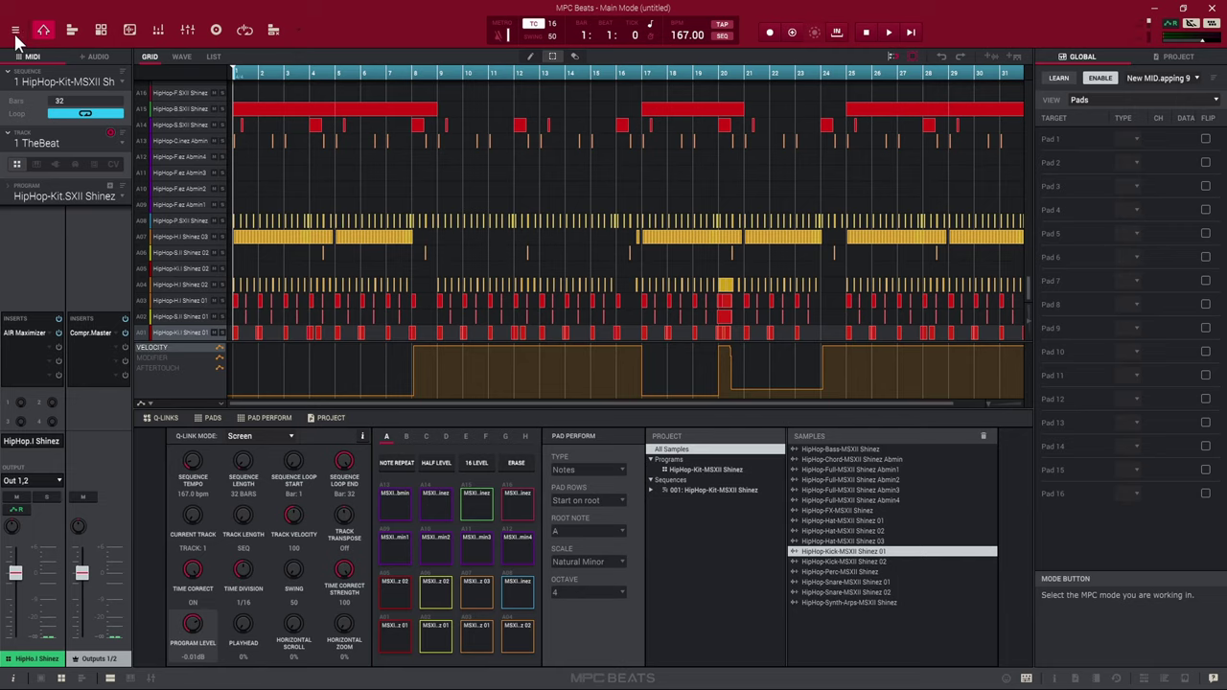
# - Switch MMC Receive on in the MIDI / Sync preferences and confirm with OK
pyautogui.click(15, 30)
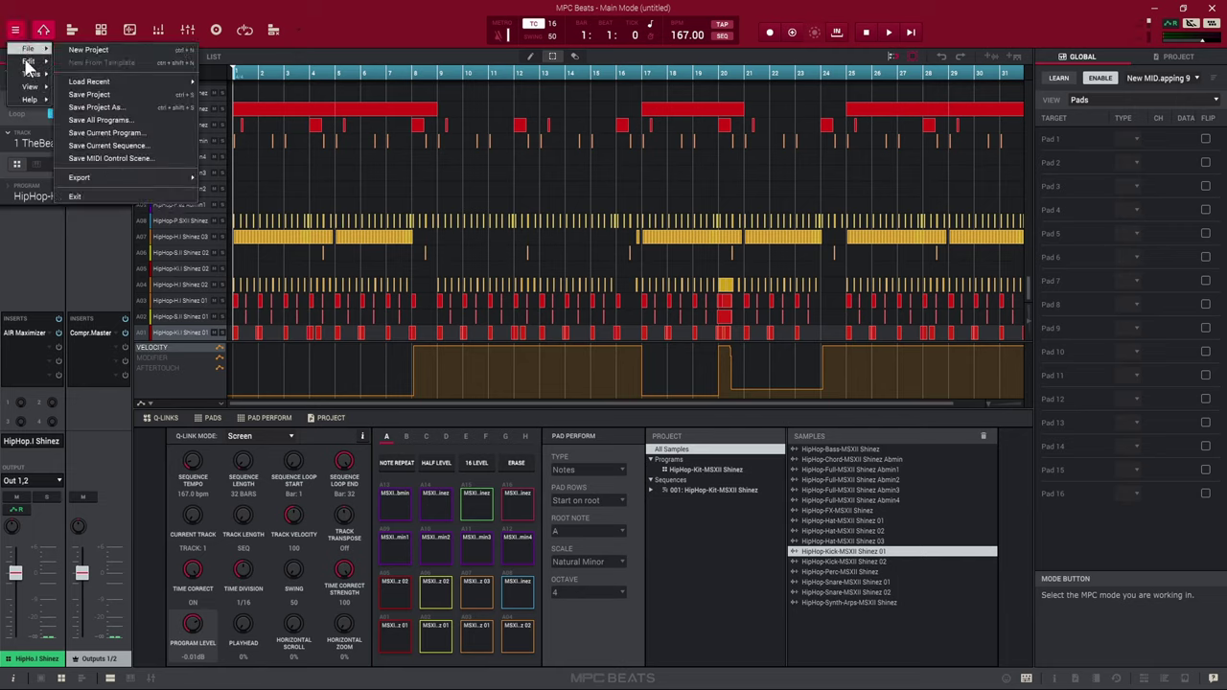
pyautogui.moveTo(29, 60)
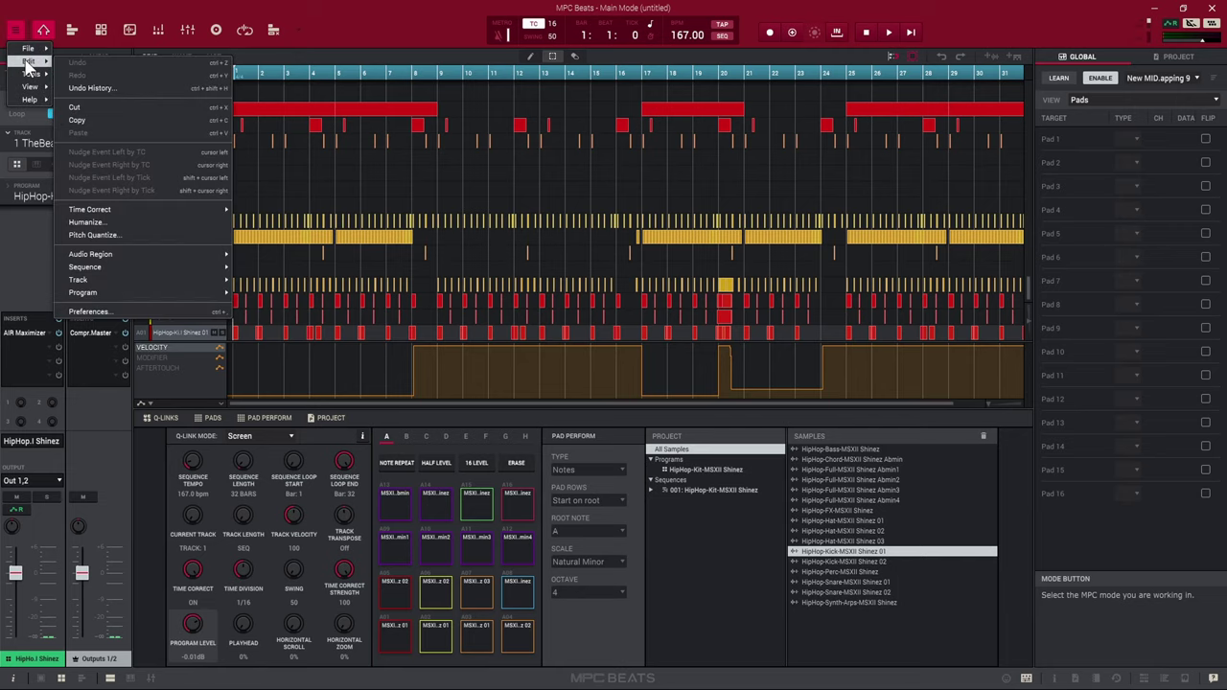
pyautogui.click(132, 313)
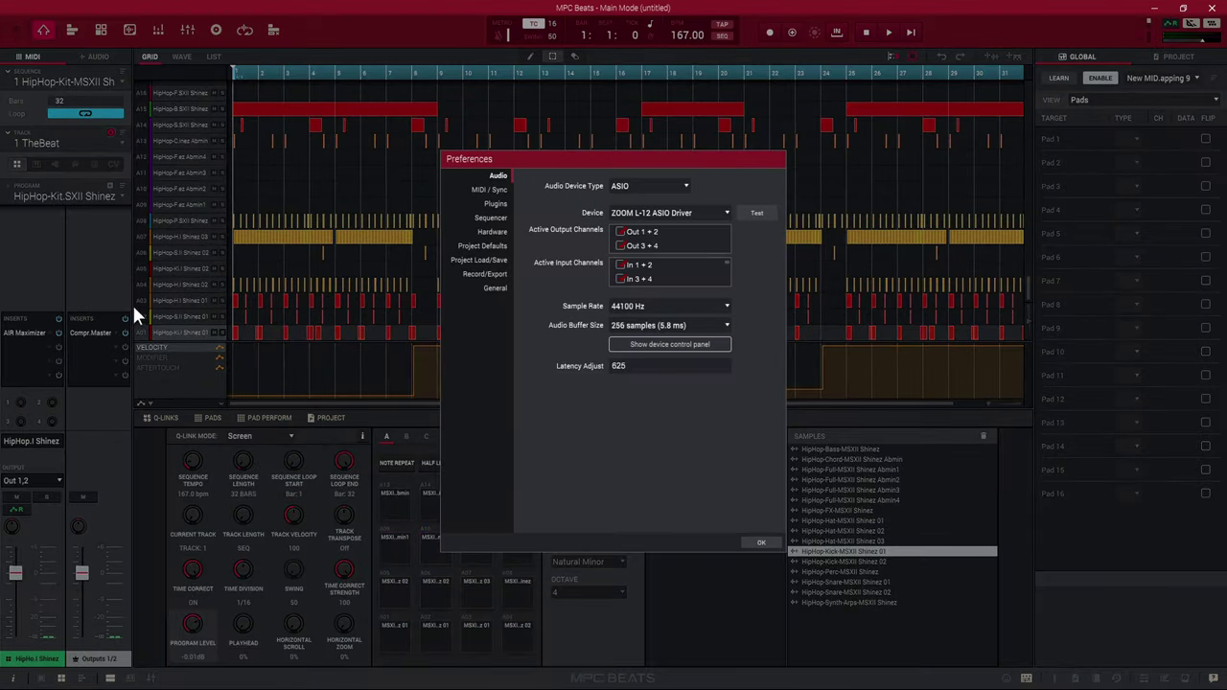
pyautogui.click(495, 191)
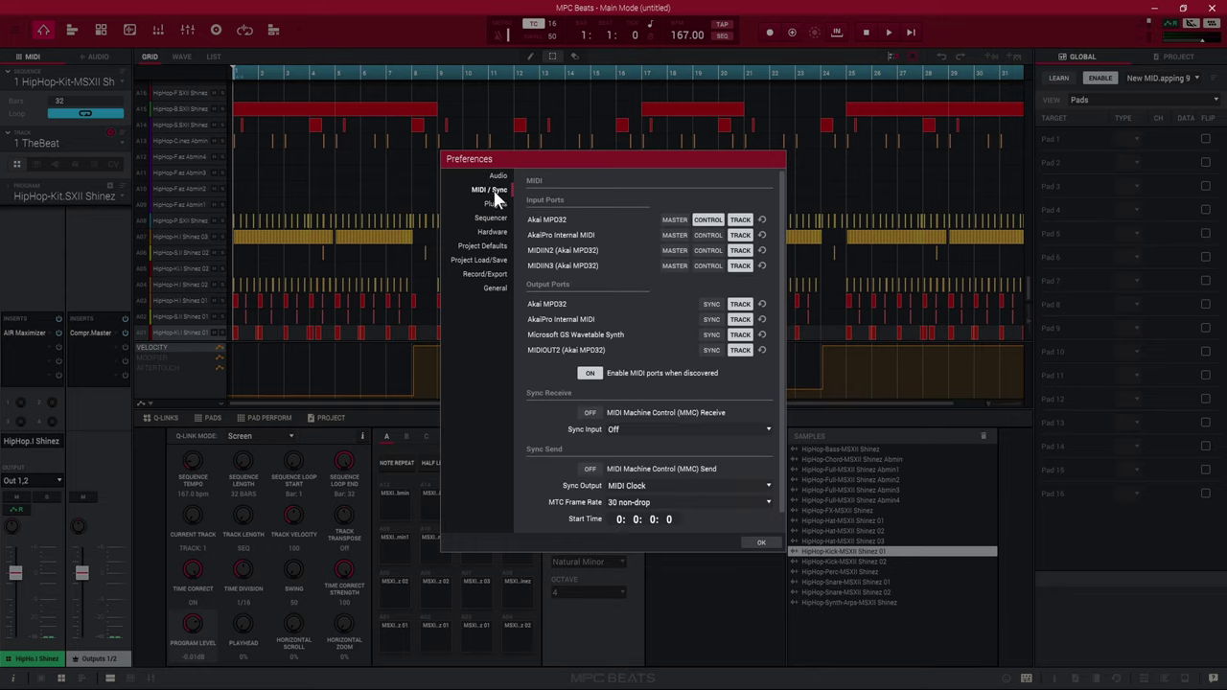
pyautogui.click(706, 221)
pyautogui.click(757, 543)
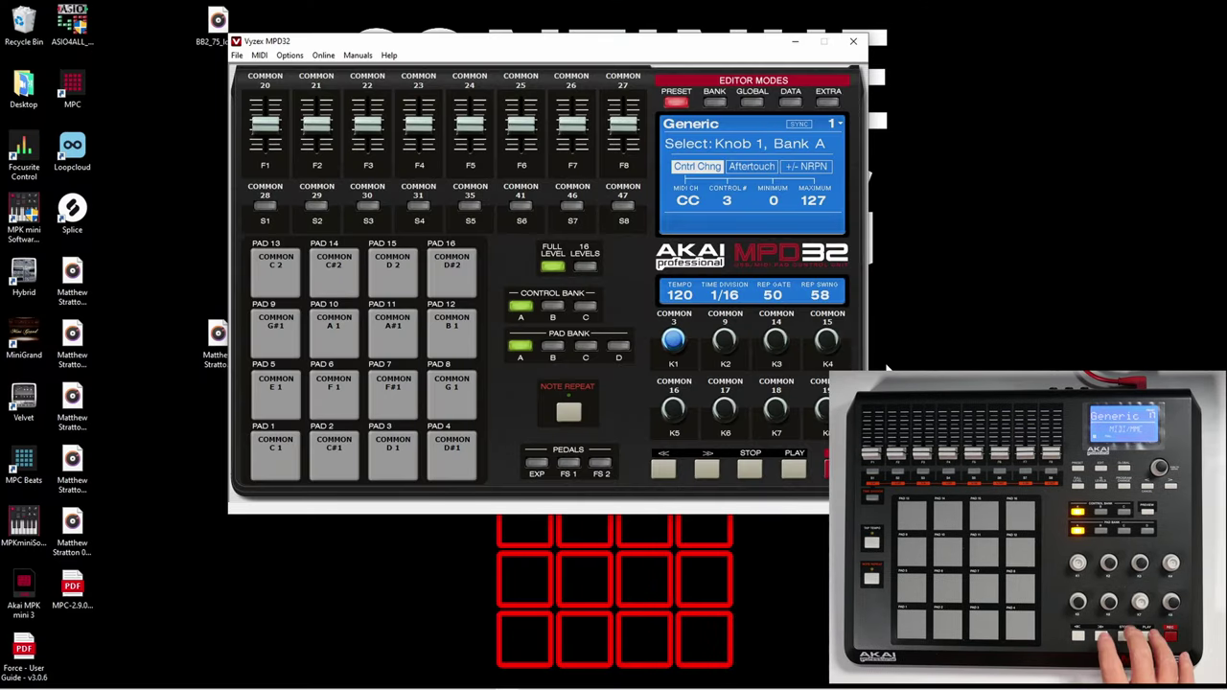
# - Set the MPD32 Transport Keys mode from MIDI+MMC to CTRL
pyautogui.click(753, 473)
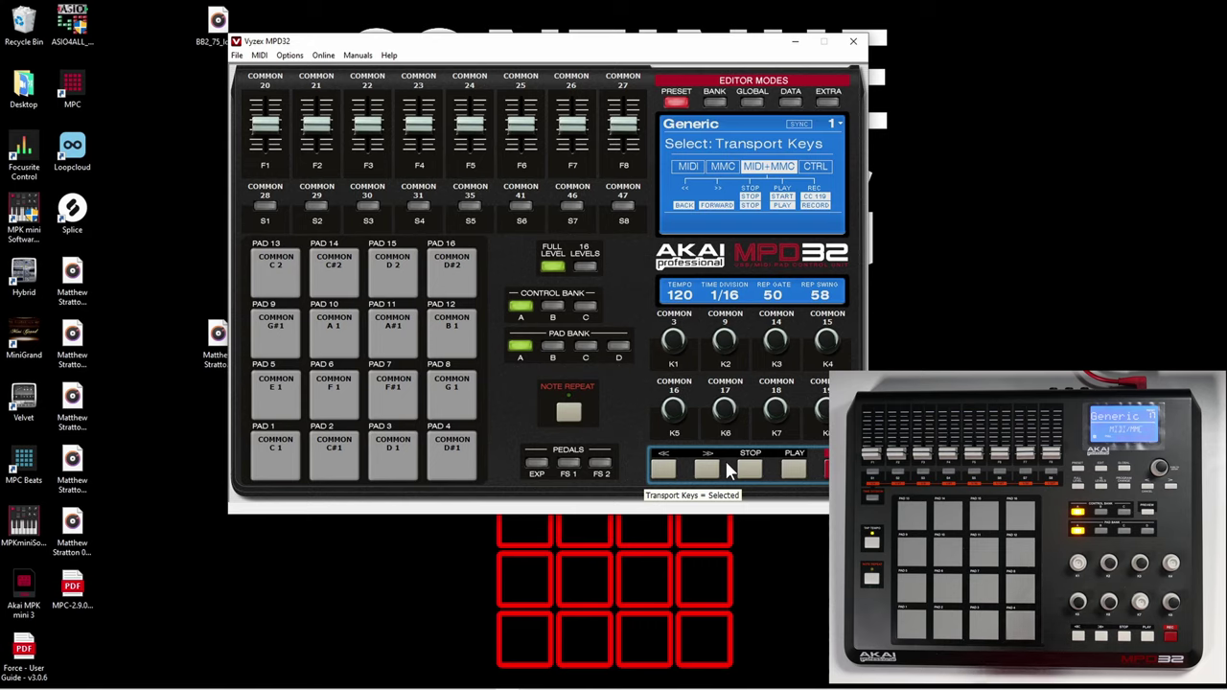
pyautogui.click(726, 459)
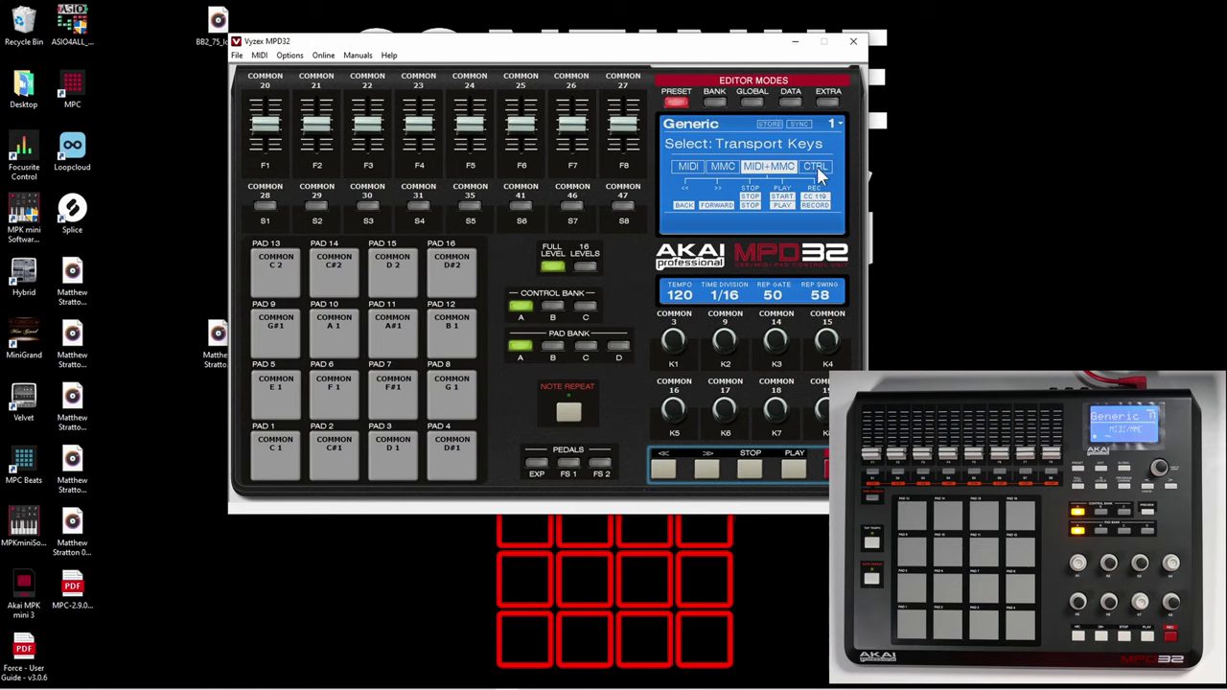
pyautogui.click(817, 169)
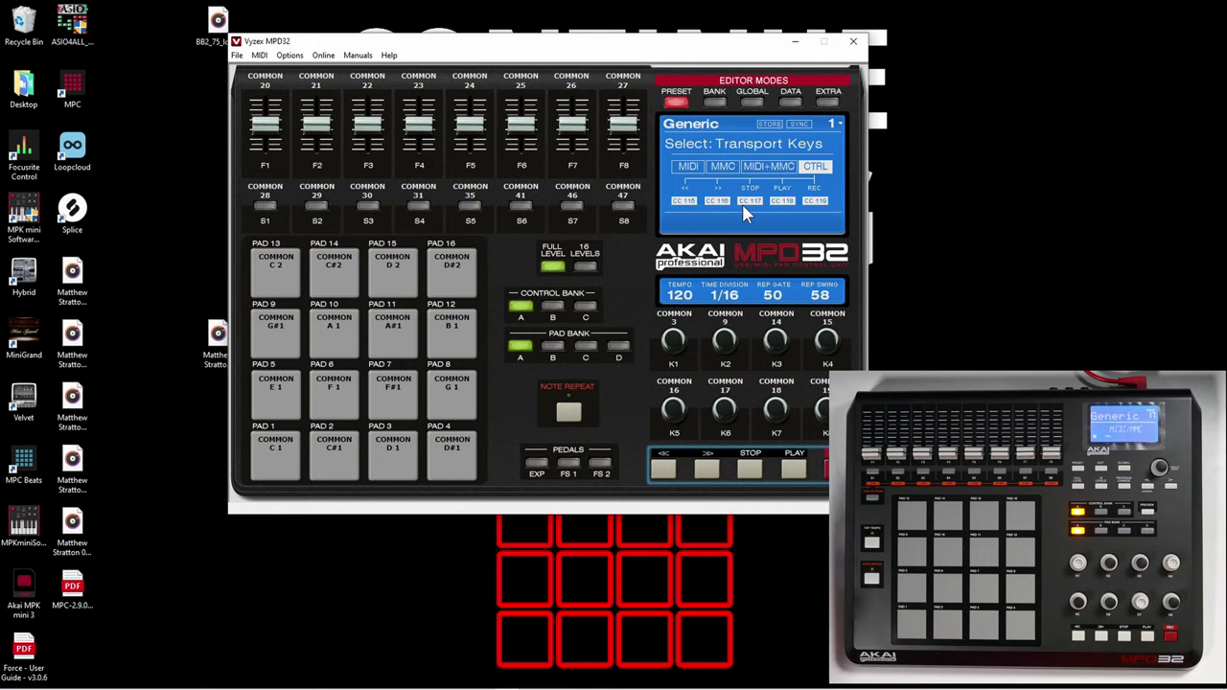
# - Close the Vyzex window and pick the Hip Hop demo from the MPC Beats start screen
pyautogui.click(853, 42)
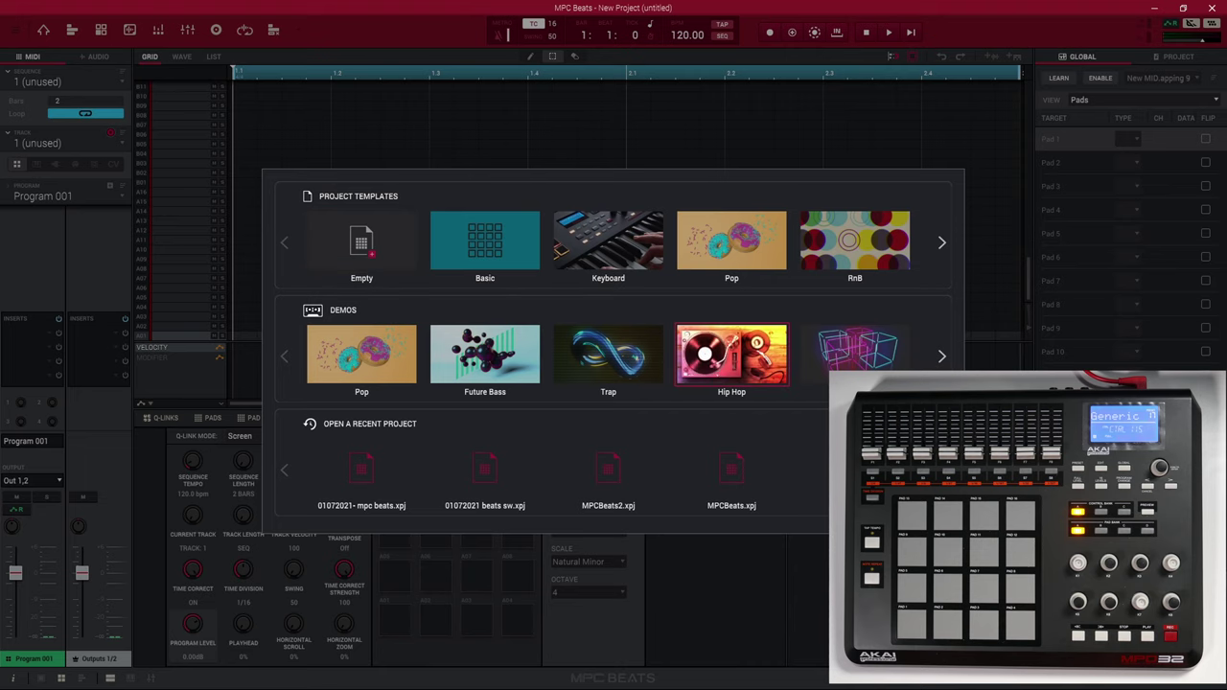
pyautogui.click(731, 355)
# - Set the Akai MPD32 input row to CONTROL in MIDI / Sync preferences and confirm with OK
pyautogui.click(16, 32)
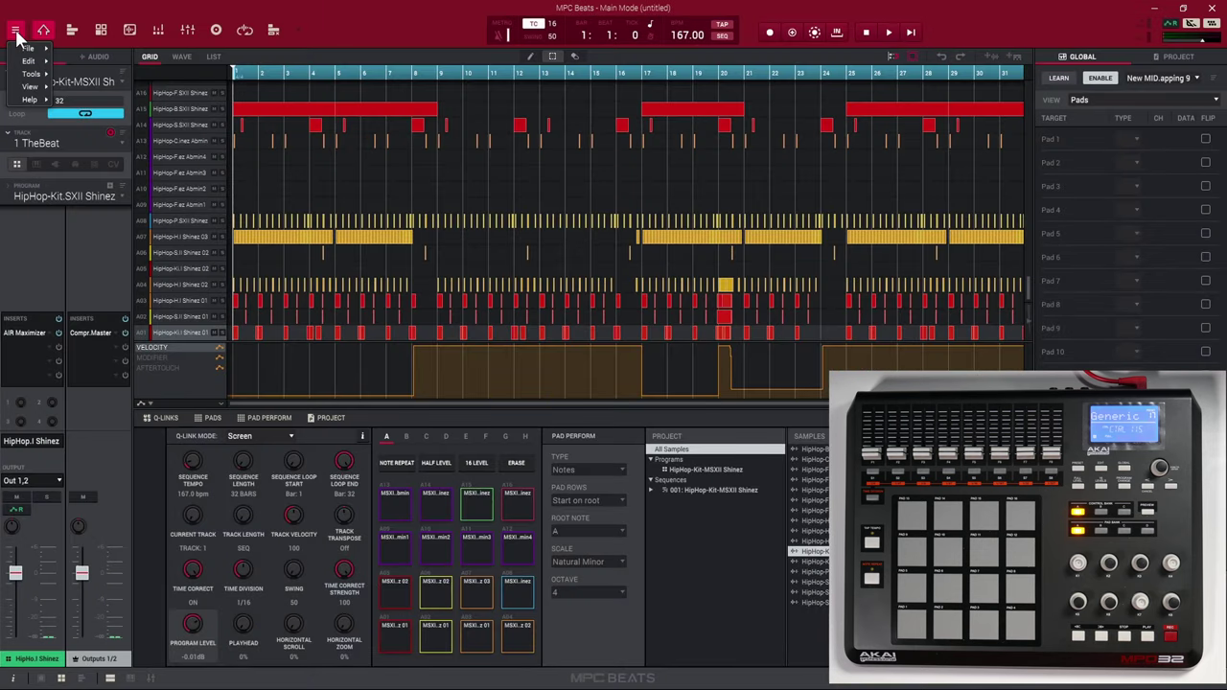
pyautogui.moveTo(28, 64)
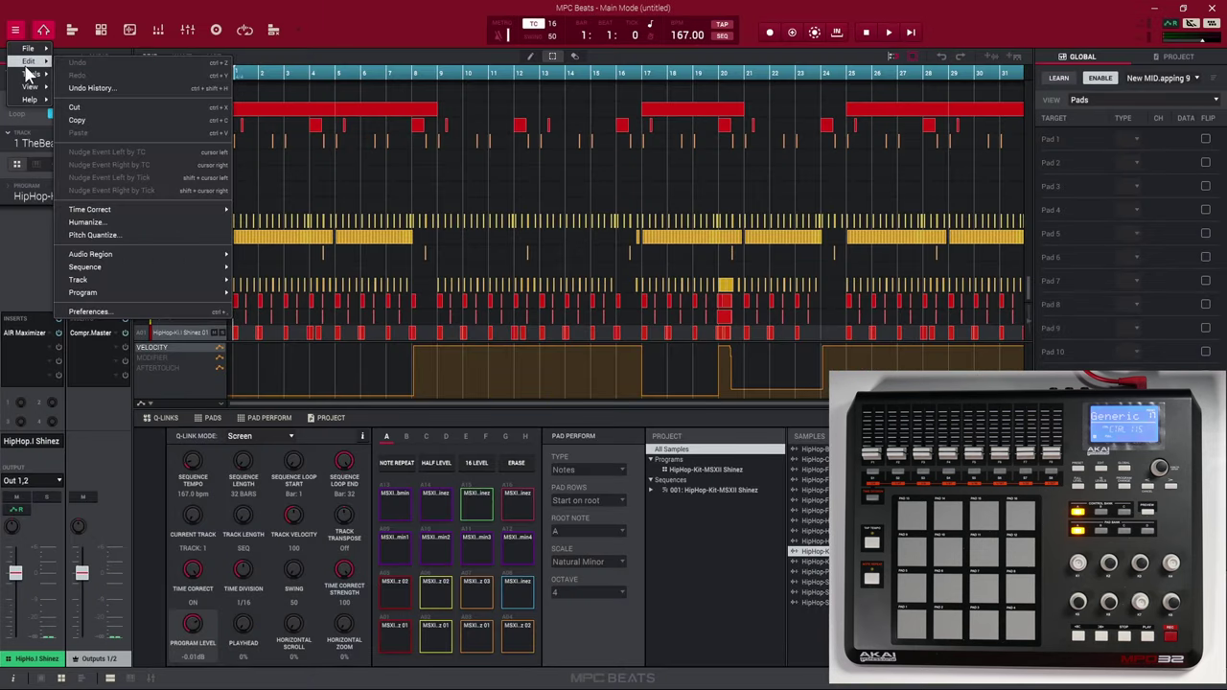
pyautogui.click(119, 312)
pyautogui.click(489, 190)
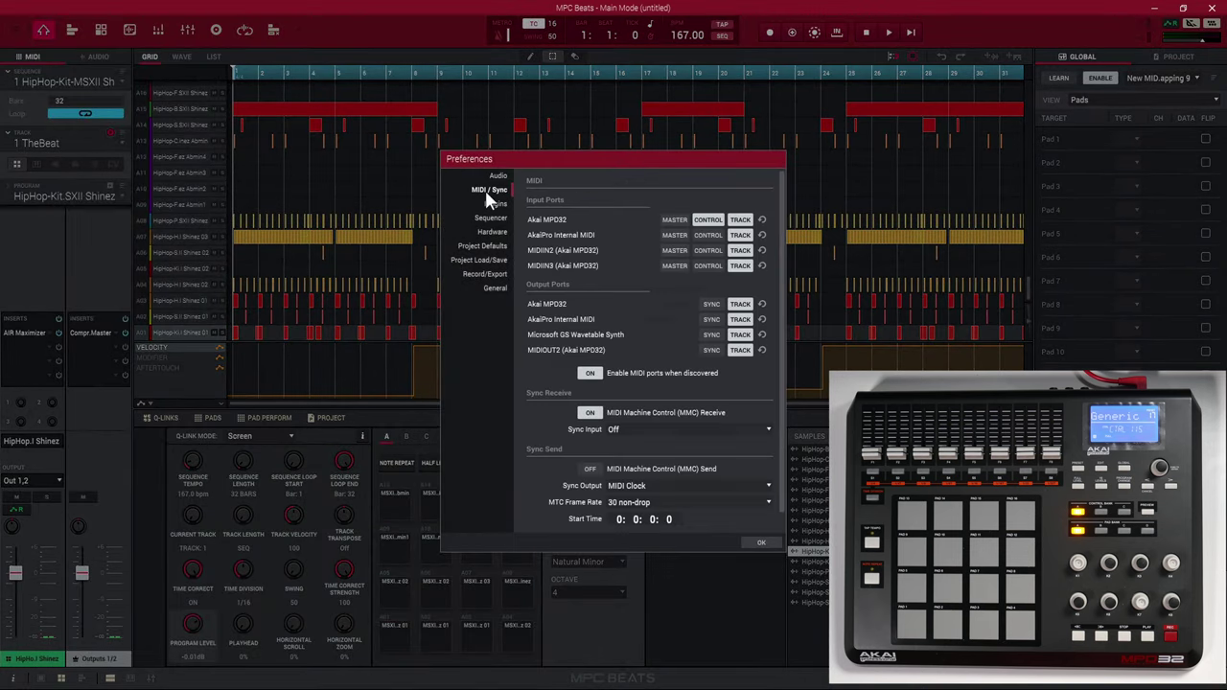
pyautogui.click(705, 220)
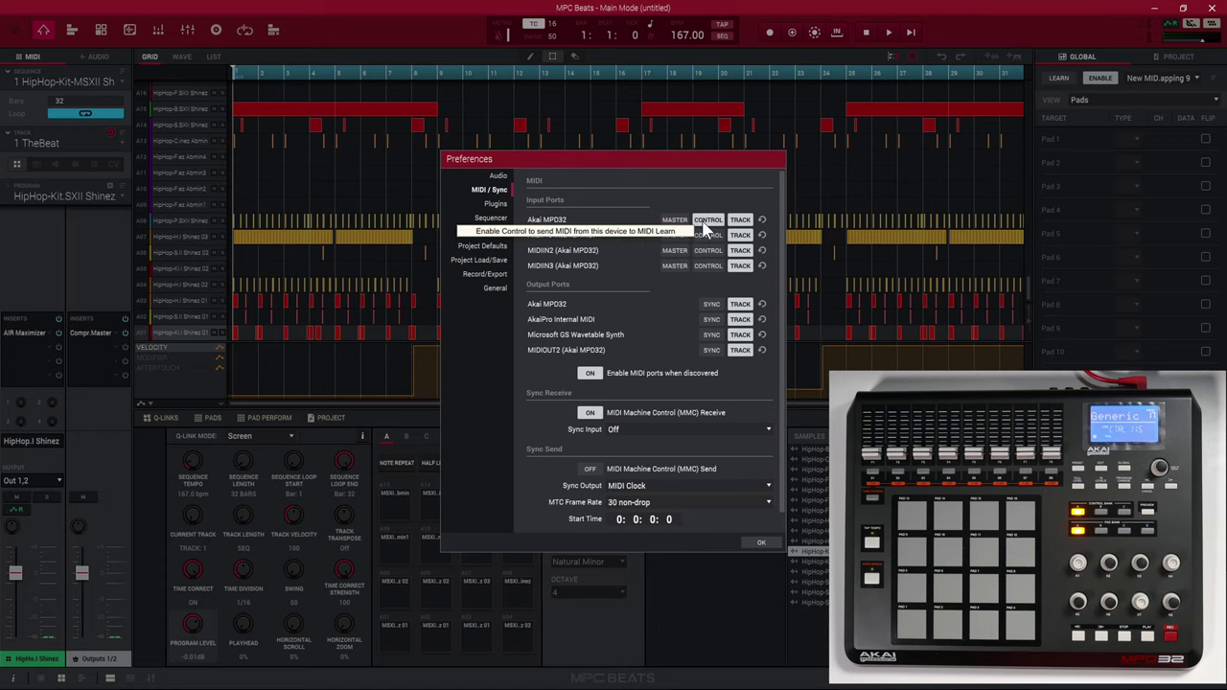
pyautogui.click(763, 539)
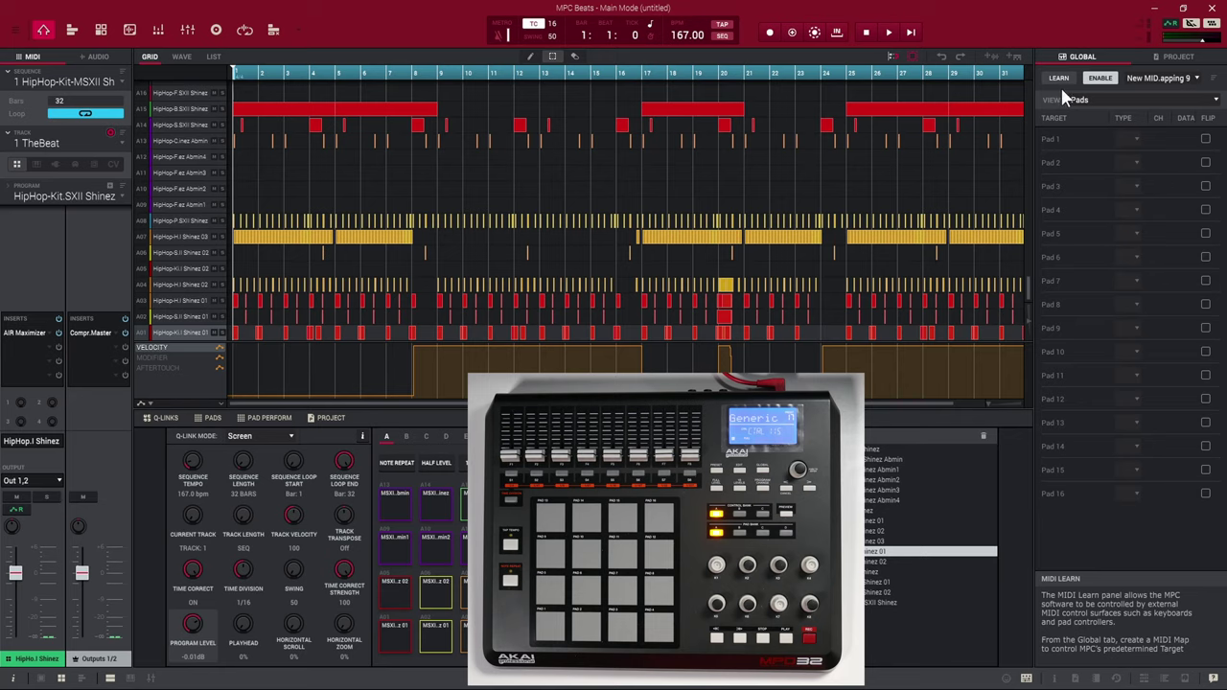
pyautogui.click(1025, 678)
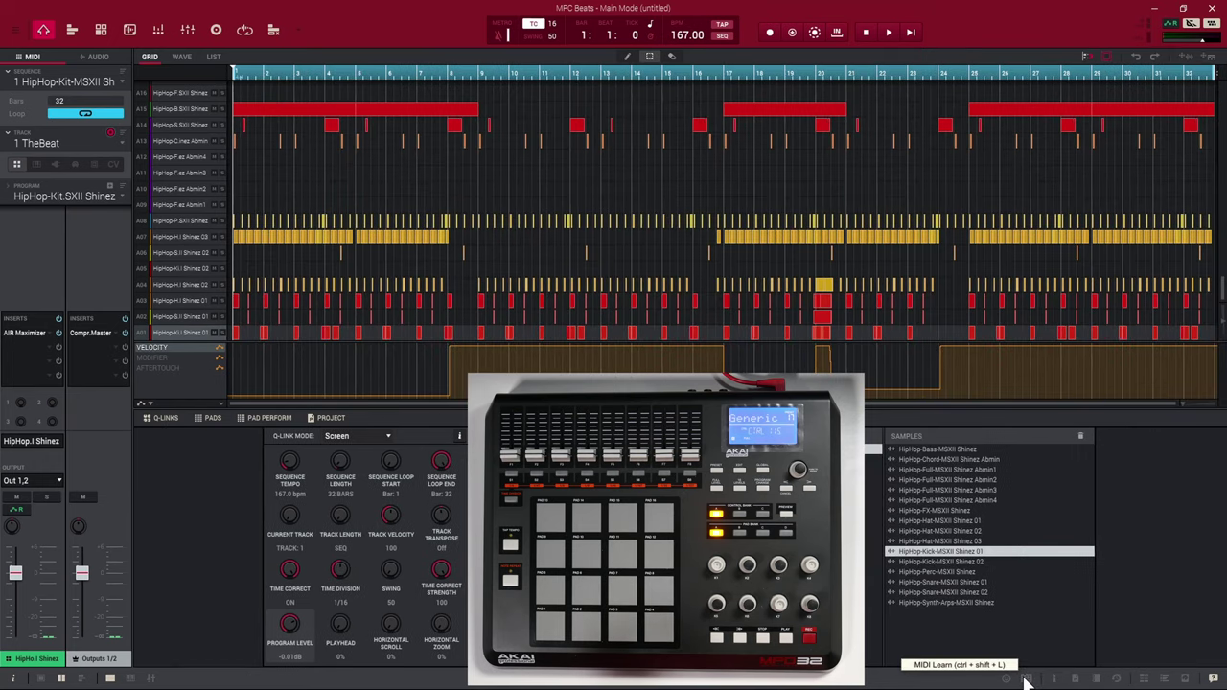
pyautogui.click(1026, 679)
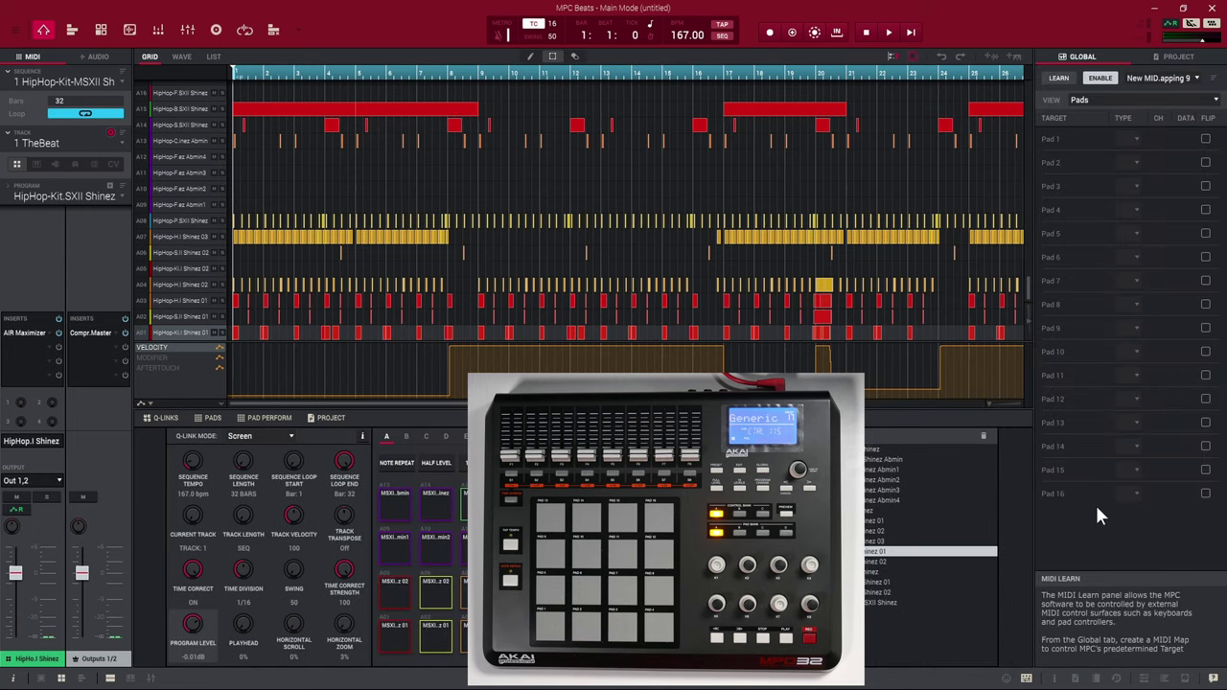
pyautogui.click(1198, 80)
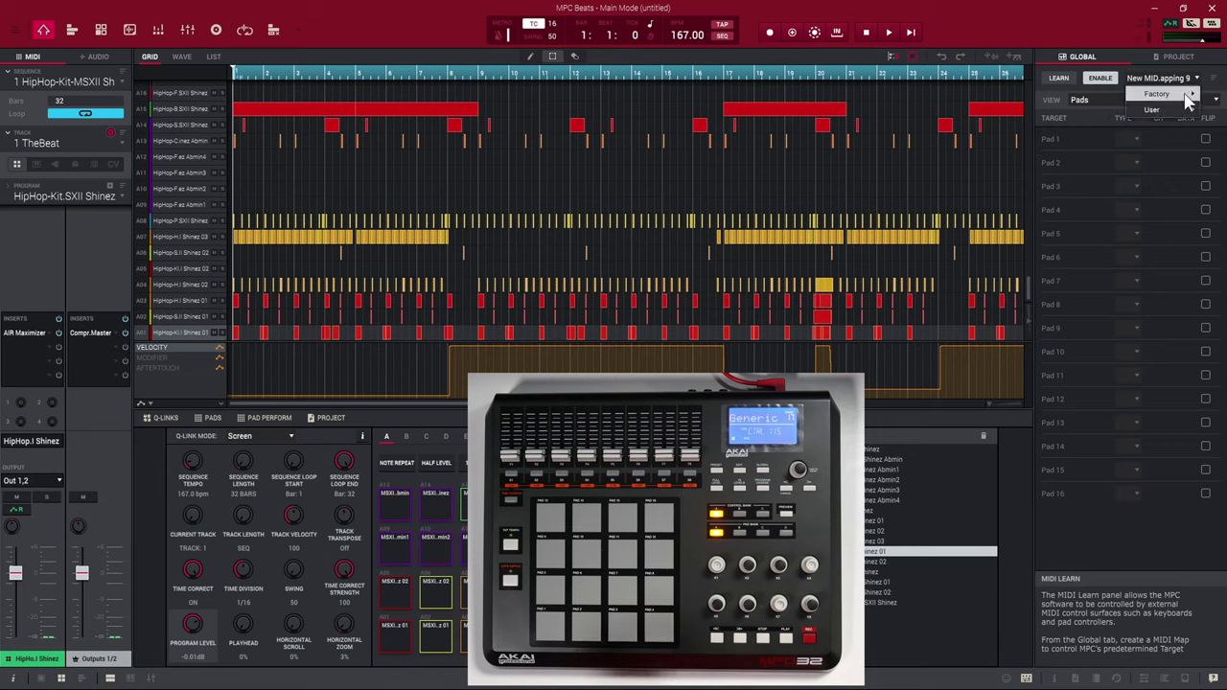
# - Create a New MIDI Map in the Global panel, enable LEARN, and expand the VIEW dropdown
pyautogui.moveTo(1189, 99)
pyautogui.moveTo(1055, 112)
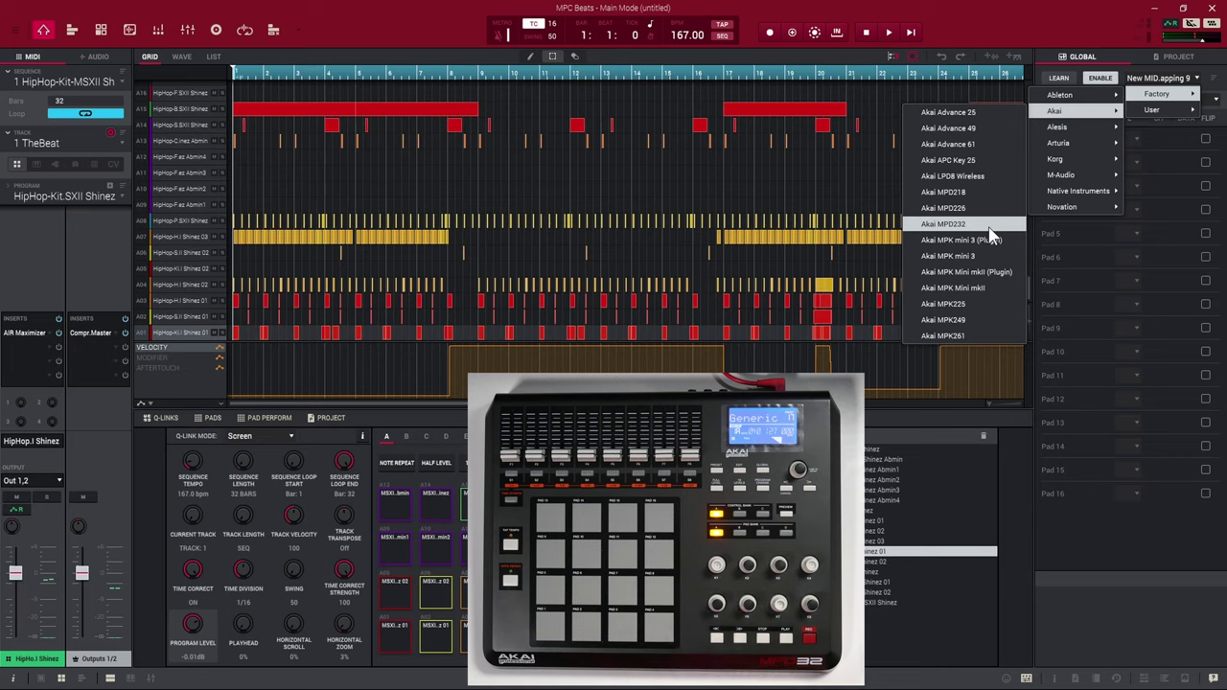
pyautogui.click(1206, 90)
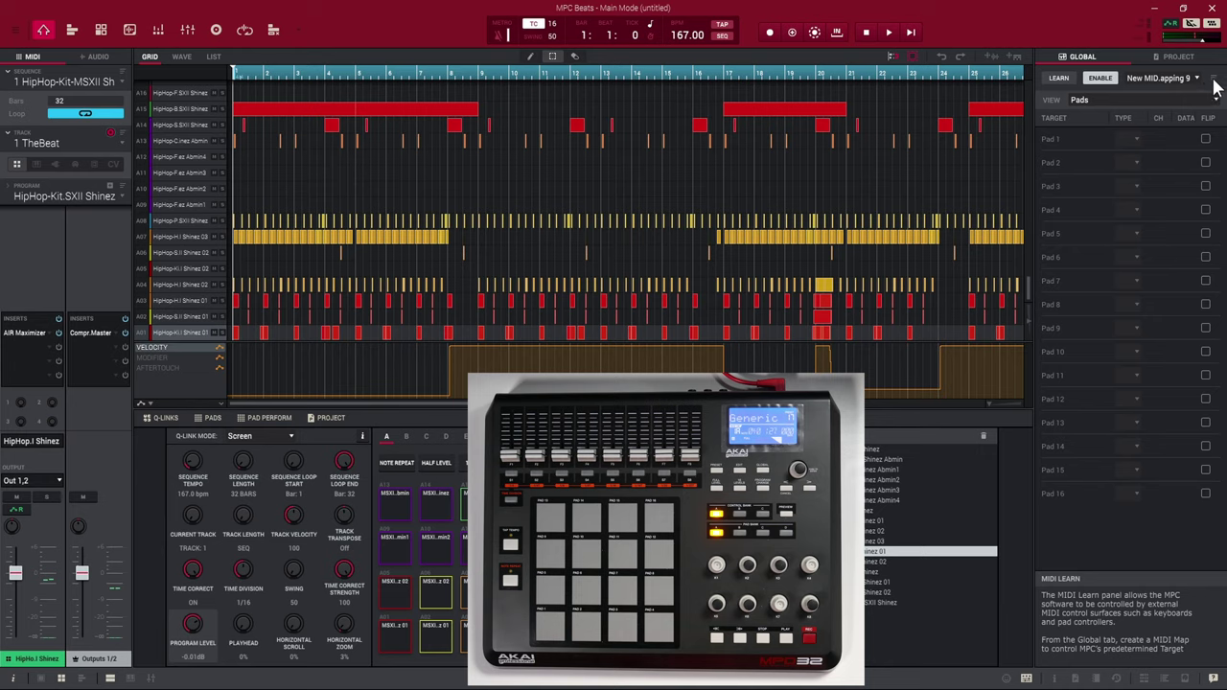
pyautogui.click(1213, 81)
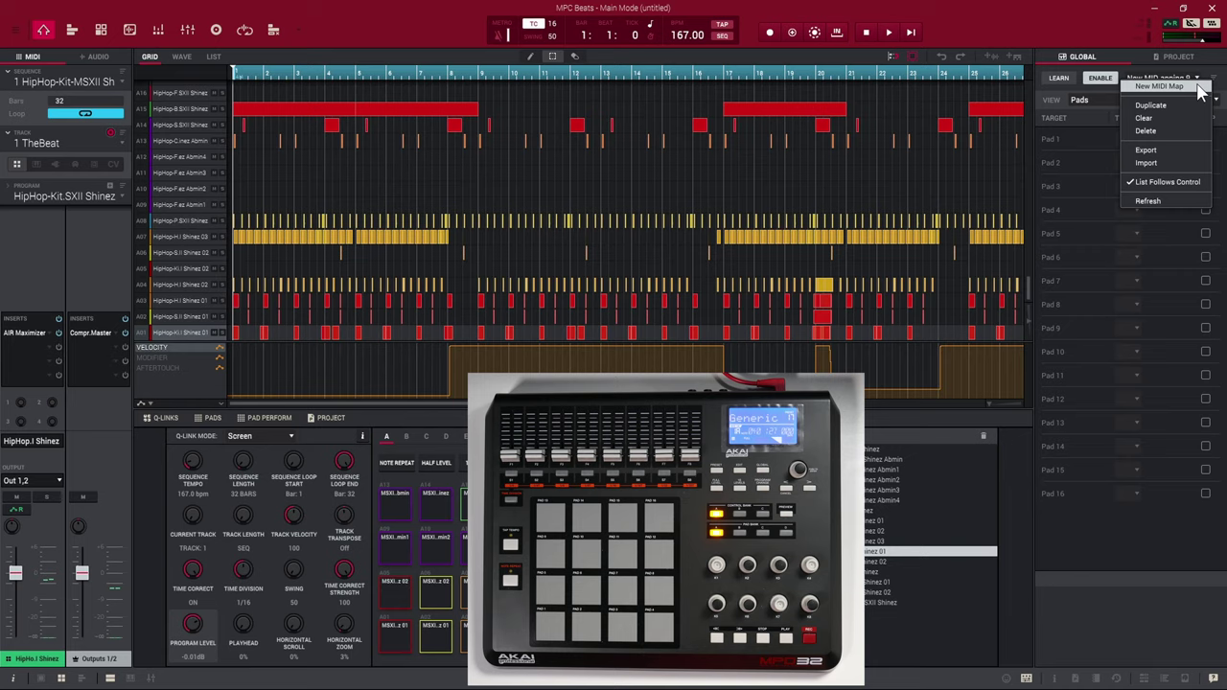
pyautogui.click(1200, 88)
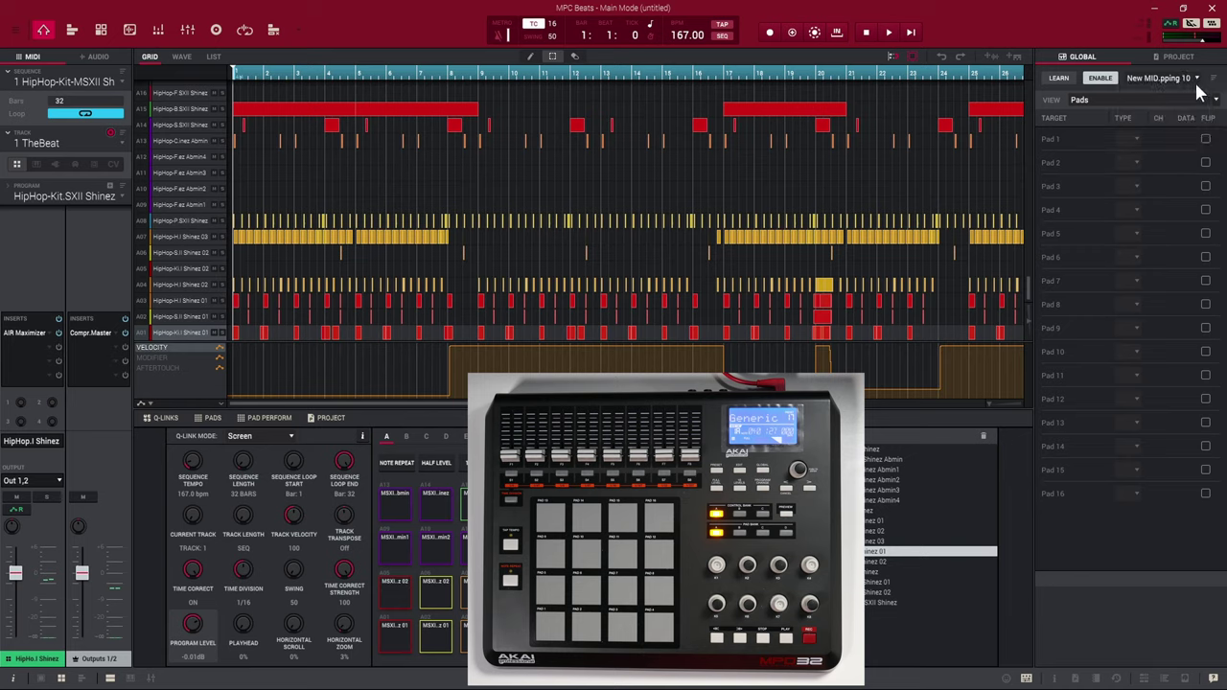
pyautogui.click(1058, 78)
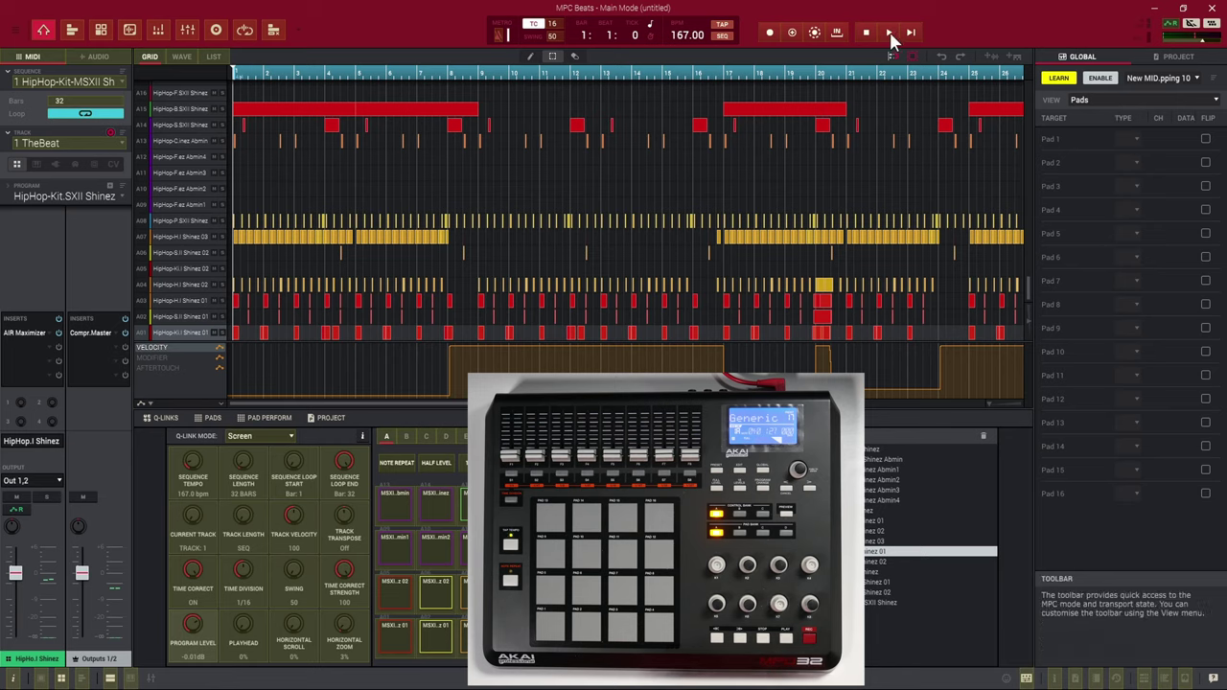
pyautogui.click(1121, 100)
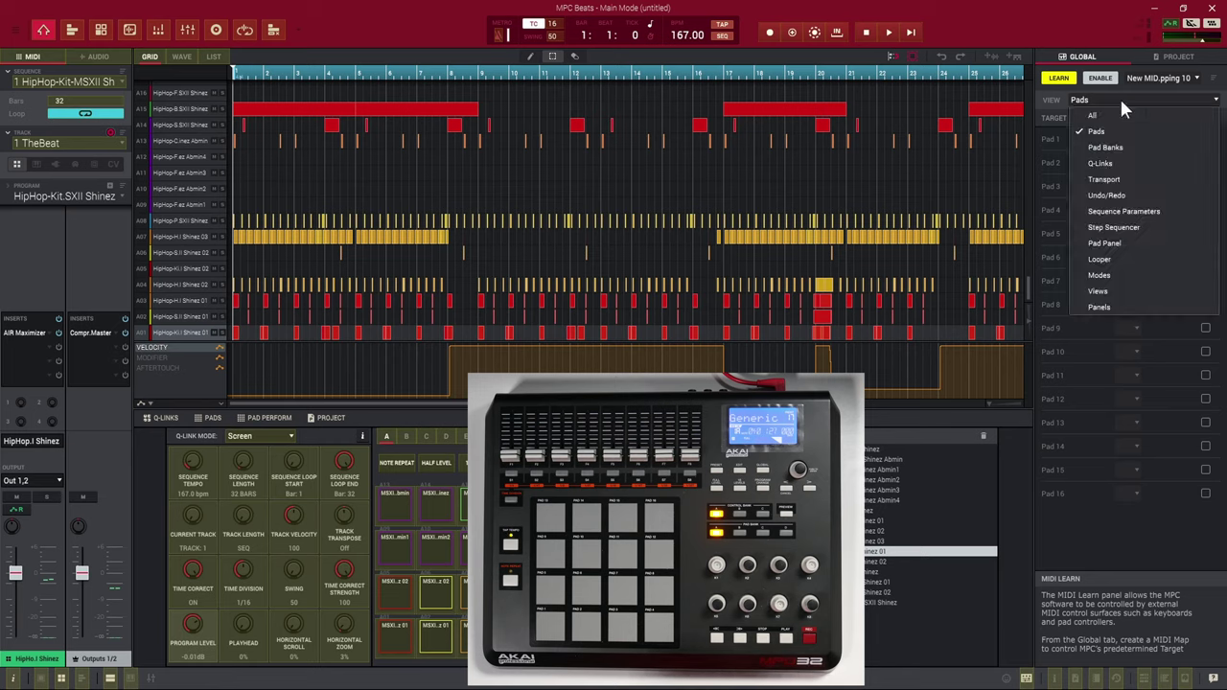
# - Set VIEW to Transport and learn an MPD32 button for Play as data 118, channel 1
pyautogui.click(1116, 182)
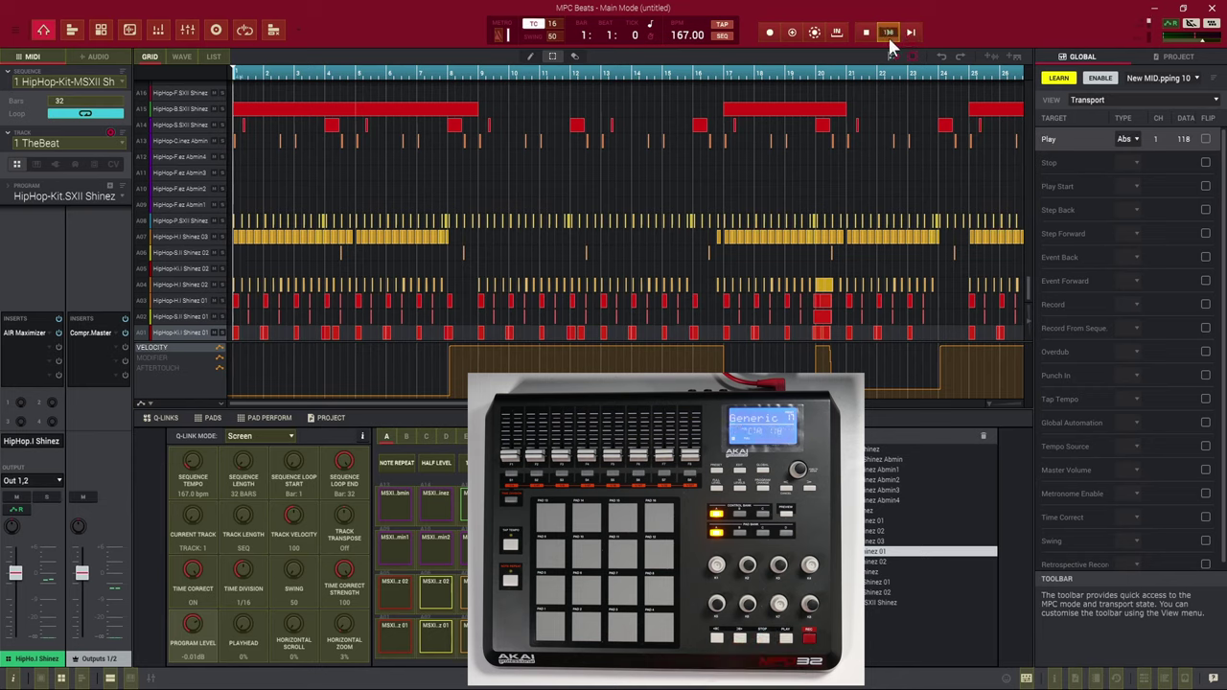
pyautogui.click(866, 33)
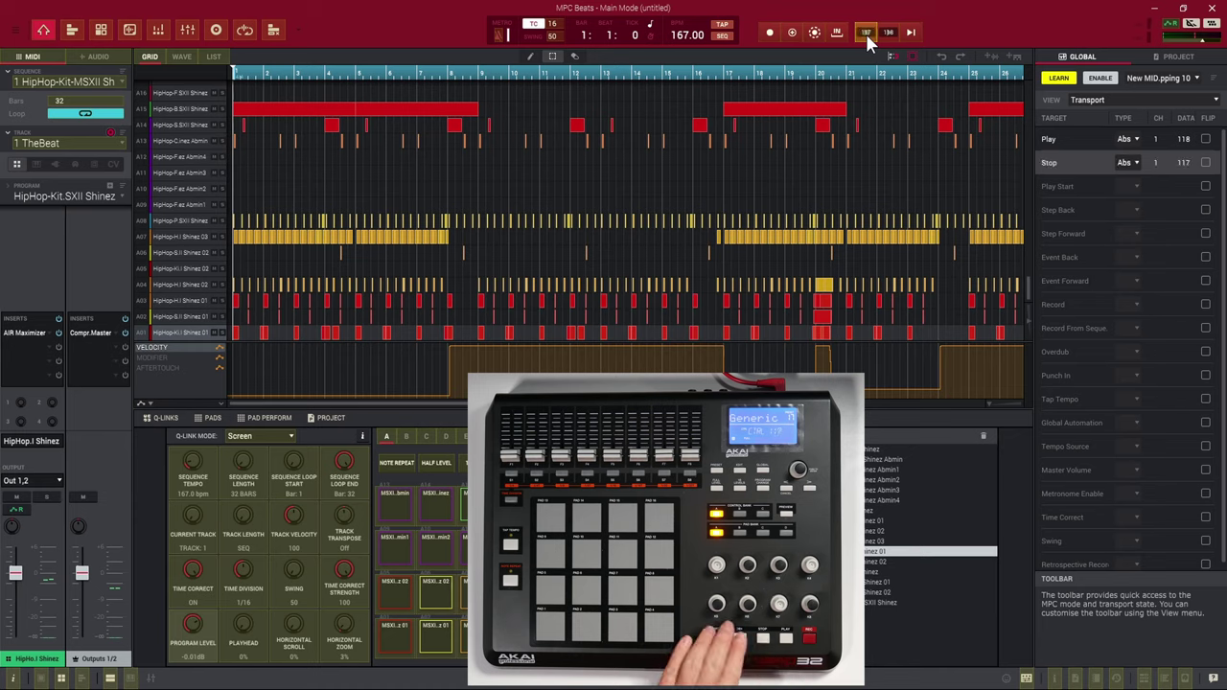
# - Learn MPD32 buttons for Stop (data 117) and Record (data 119), then switch LEARN off
pyautogui.click(888, 32)
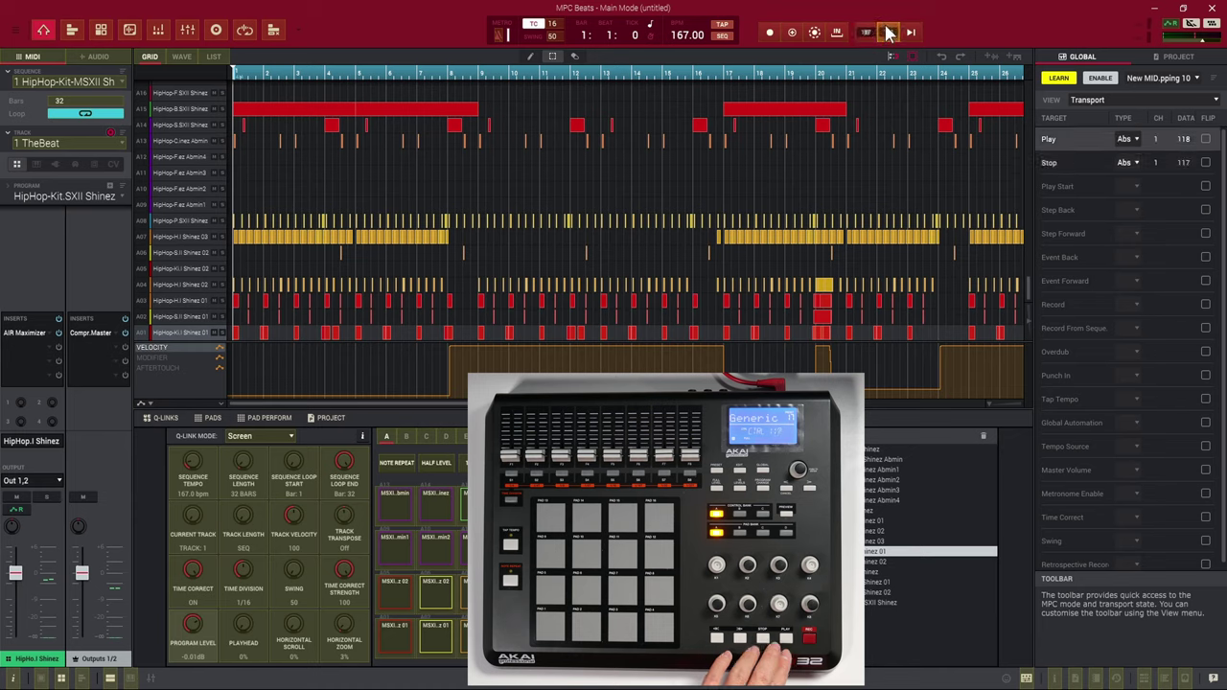
pyautogui.click(771, 33)
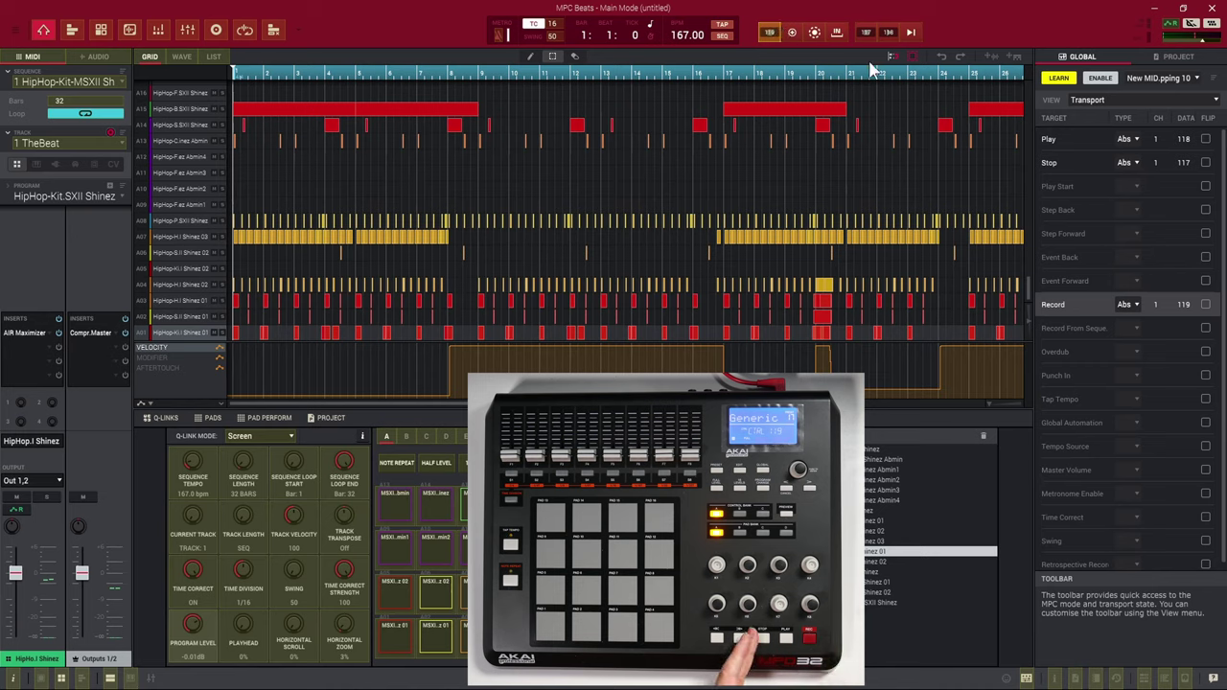
pyautogui.click(1062, 79)
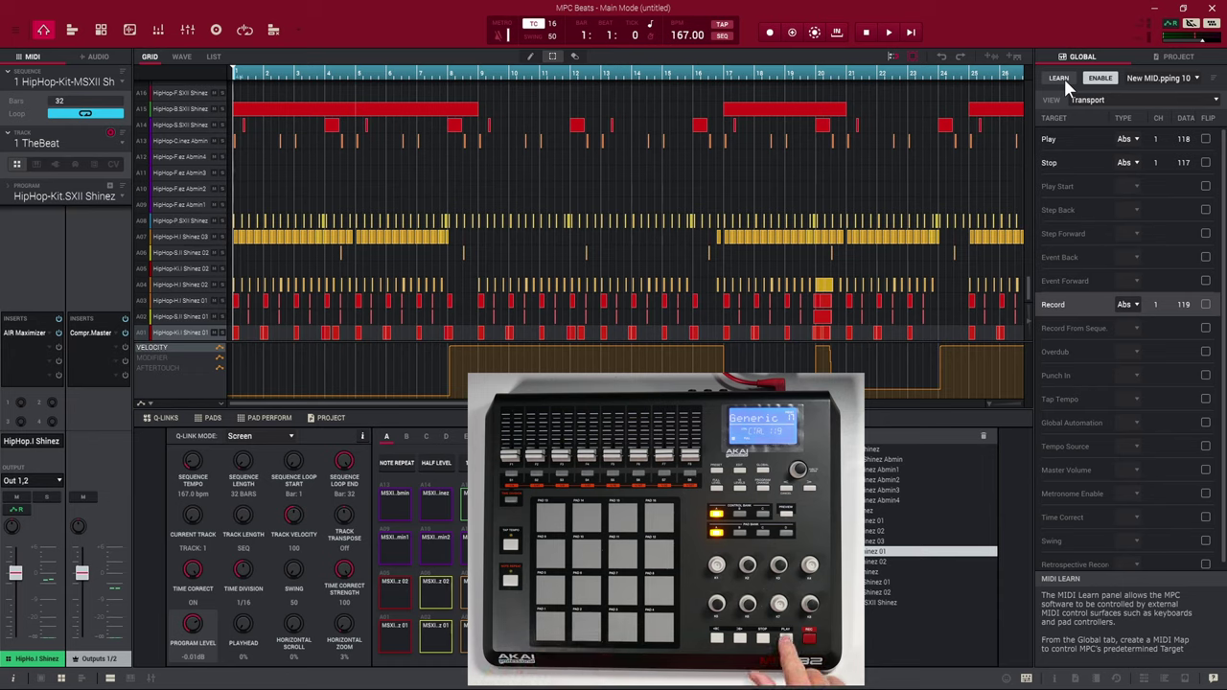
# - Start and stop playback to check the Play and Stop mappings, then select the Record row
pyautogui.press('space')
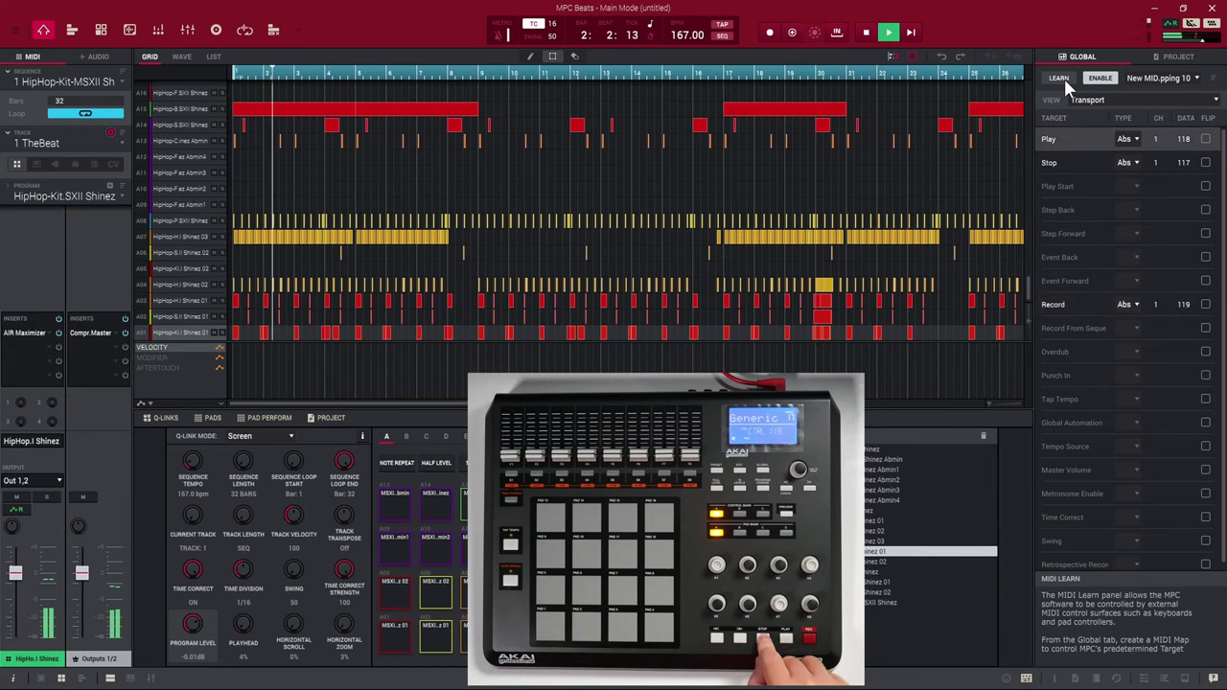
pyautogui.press('space')
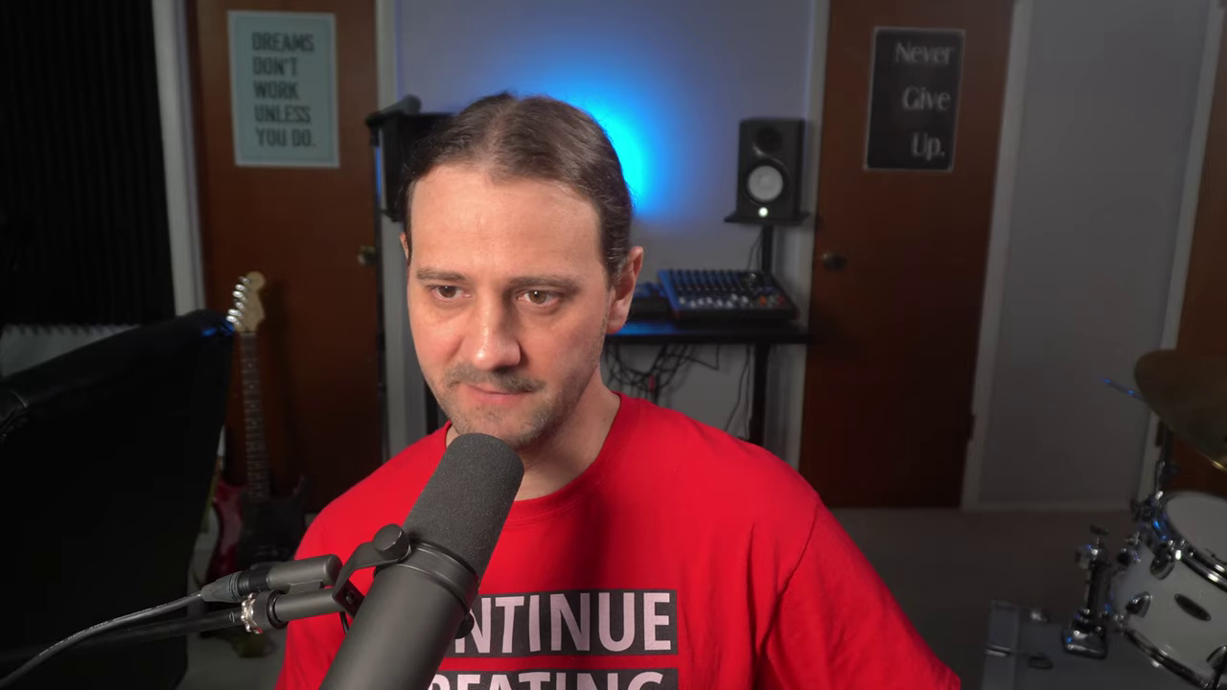
pyautogui.click(1065, 306)
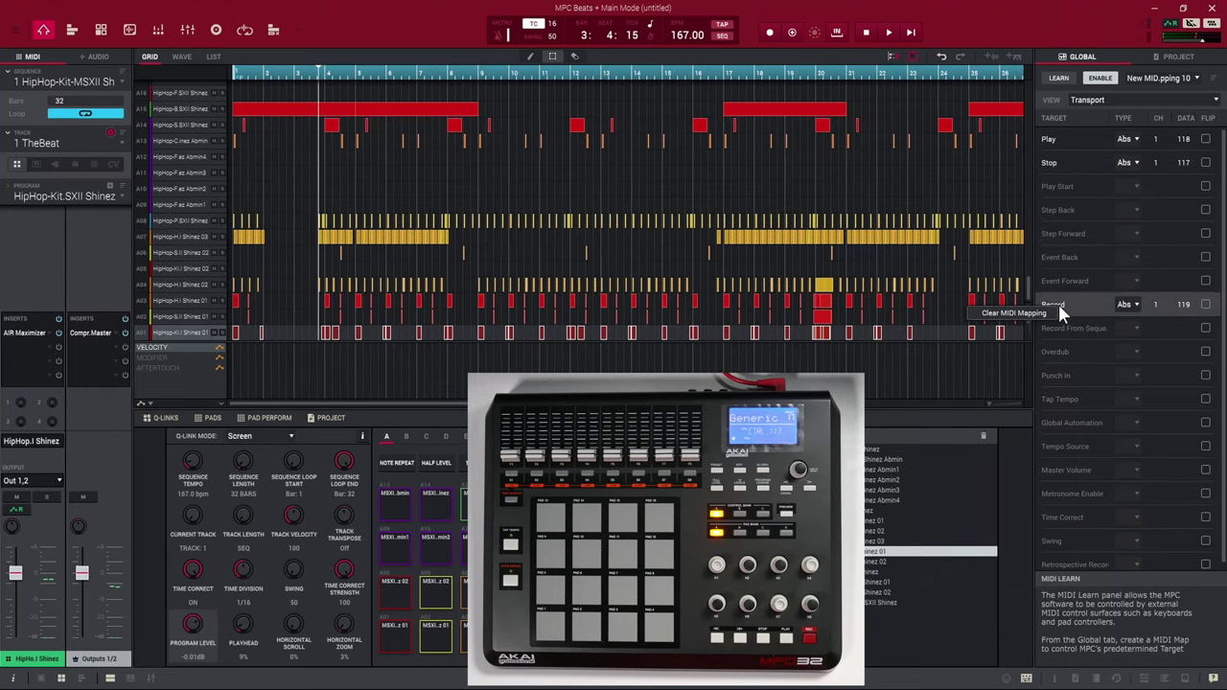
# - Clear the Record mapping and relearn data 119 onto the Overdub target
pyautogui.press('Delete')
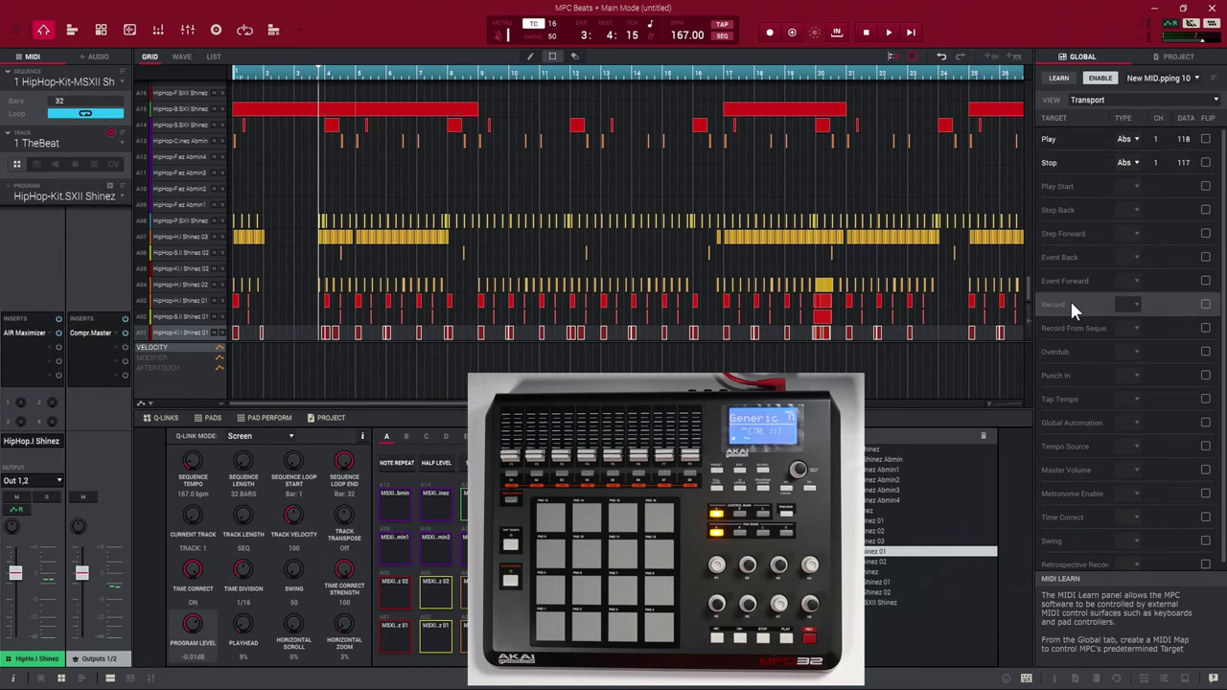
pyautogui.click(1062, 357)
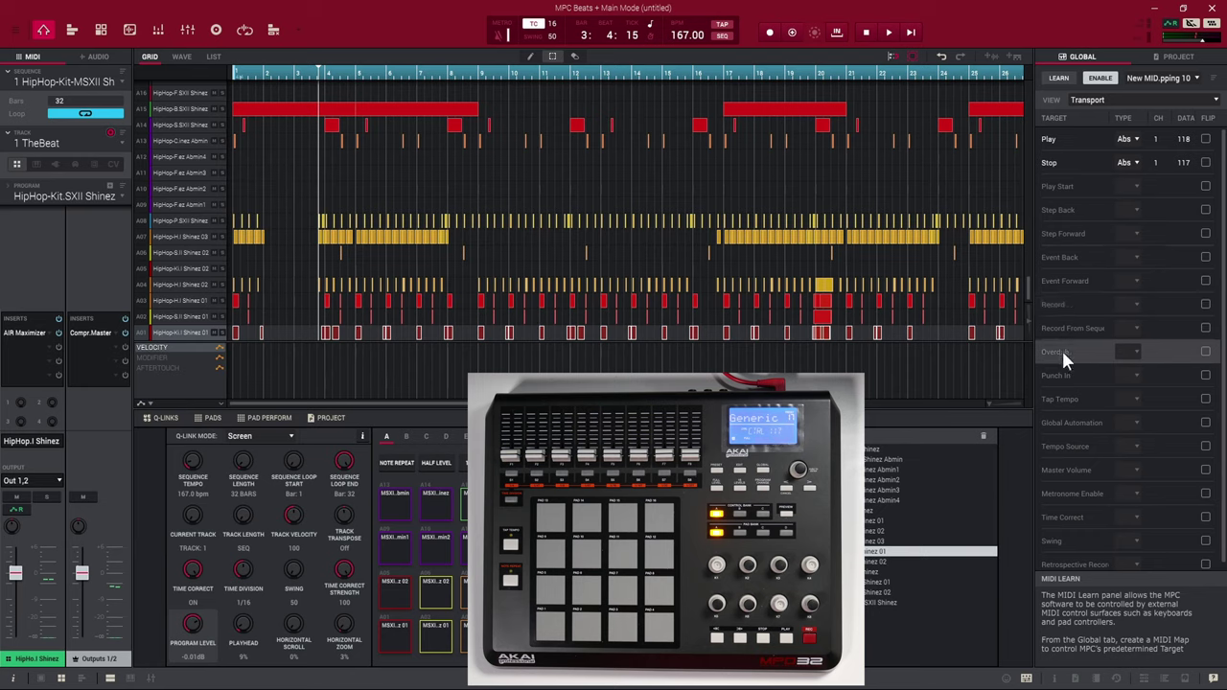
pyautogui.click(1059, 79)
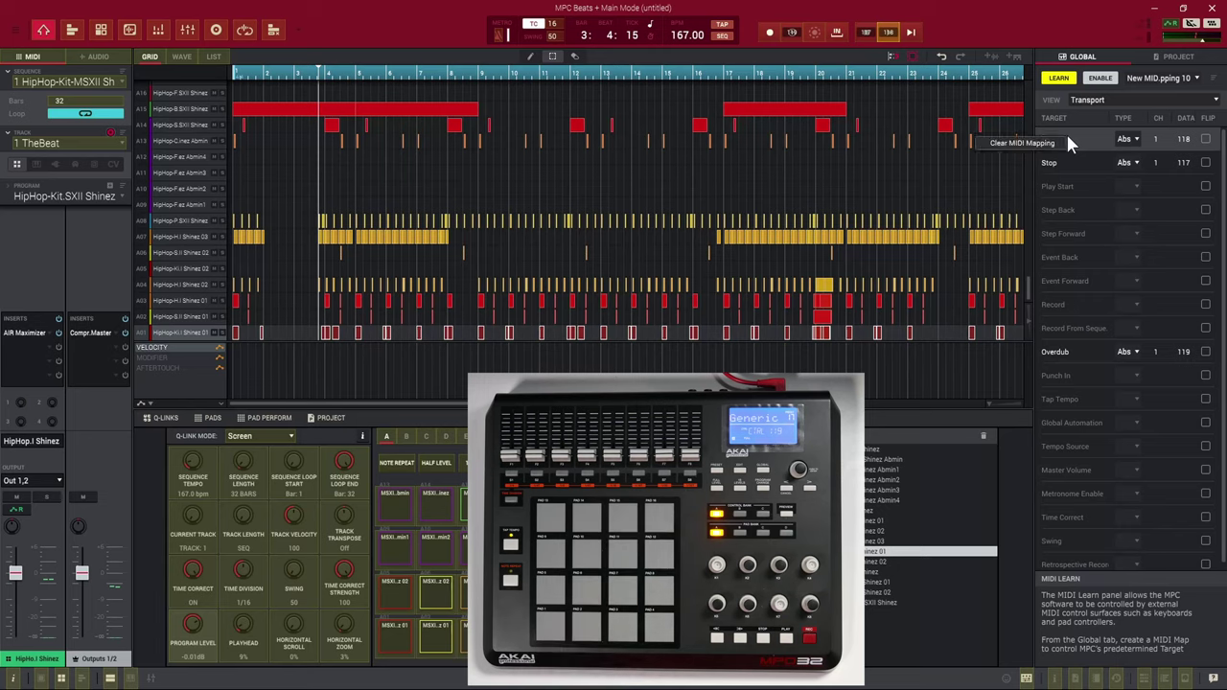
# - Reassign data 118 to Play Start, learn Step Back as 115 and Step Forward as 116, then switch LEARN off
pyautogui.click(1061, 140)
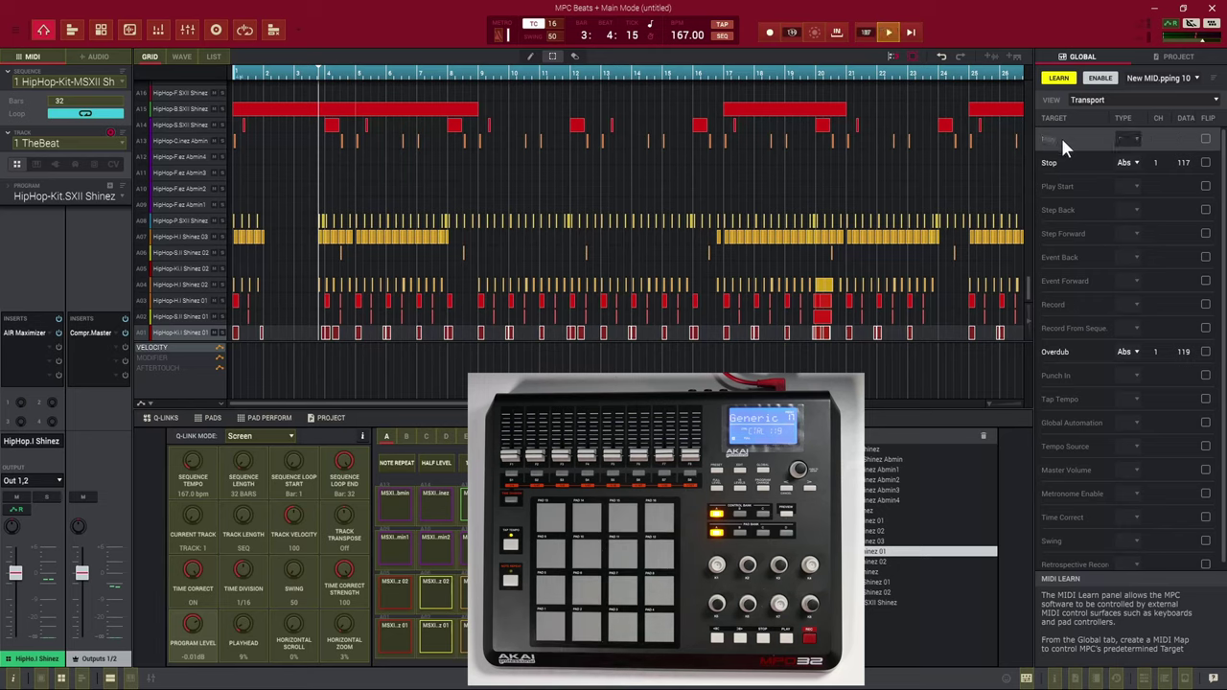
pyautogui.click(1061, 187)
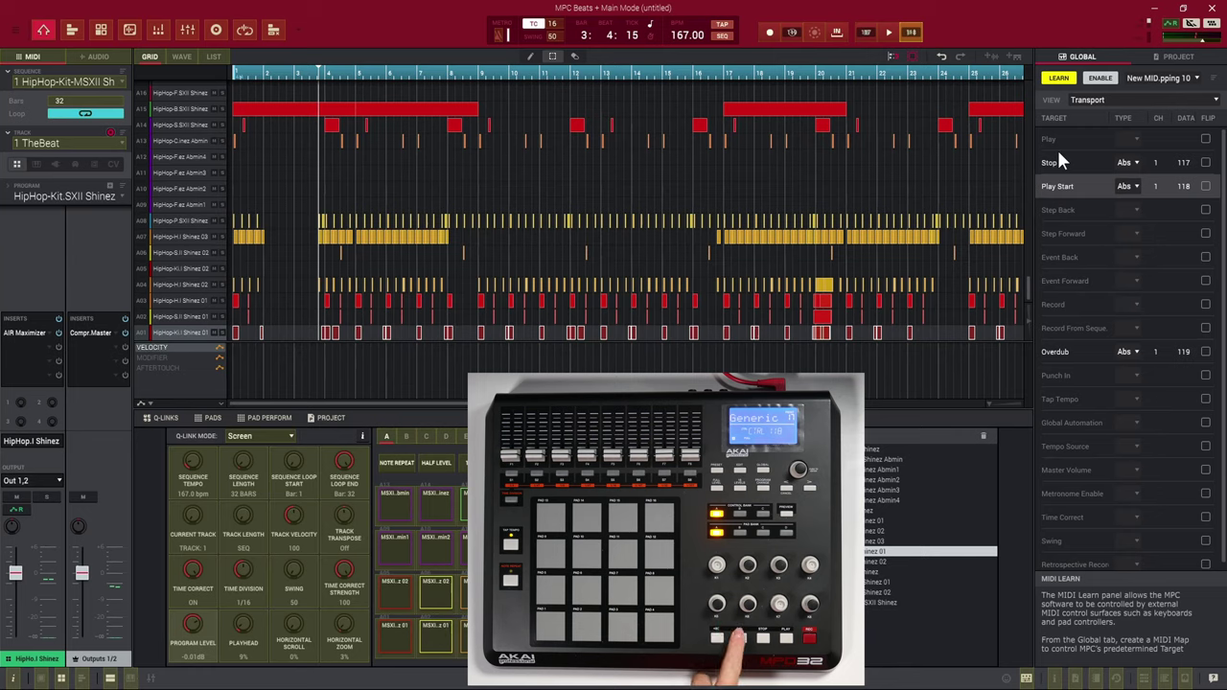
pyautogui.click(1071, 211)
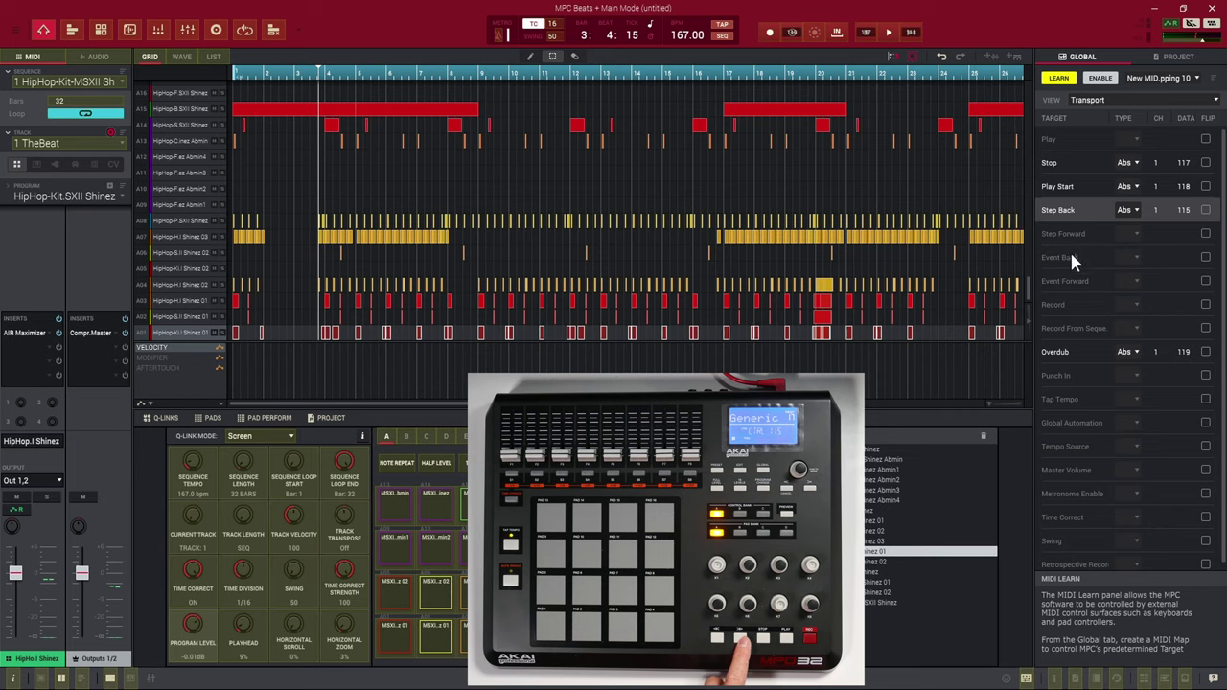
pyautogui.click(1072, 236)
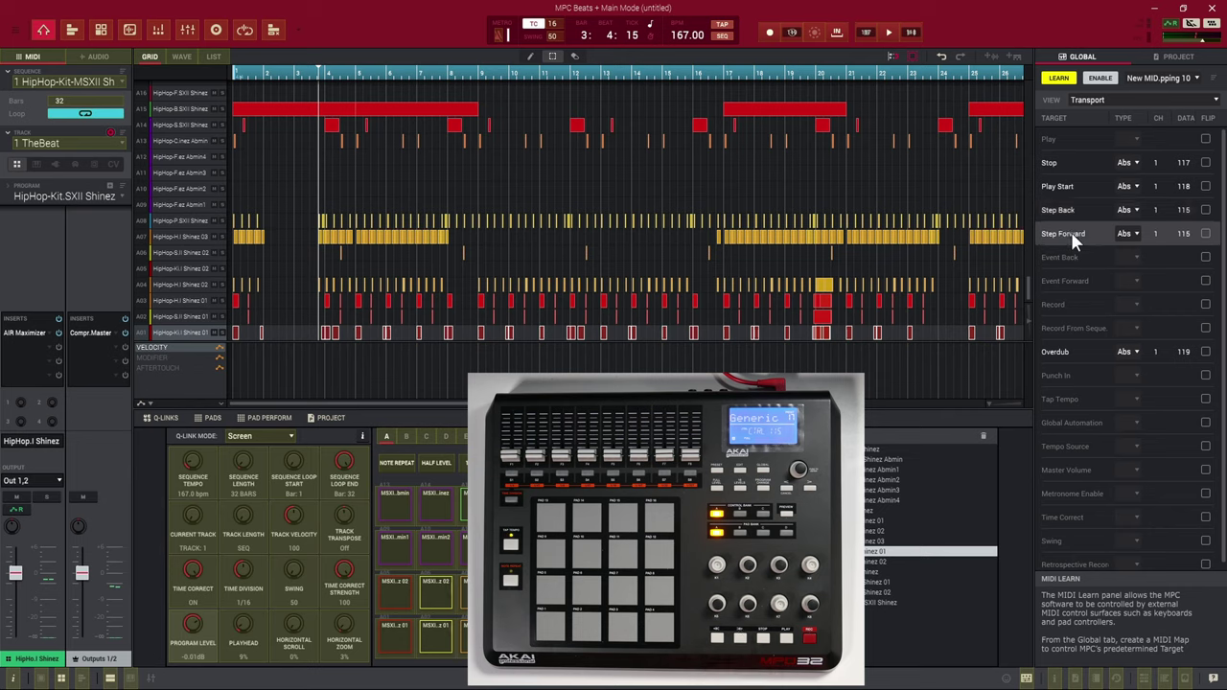
pyautogui.click(1058, 78)
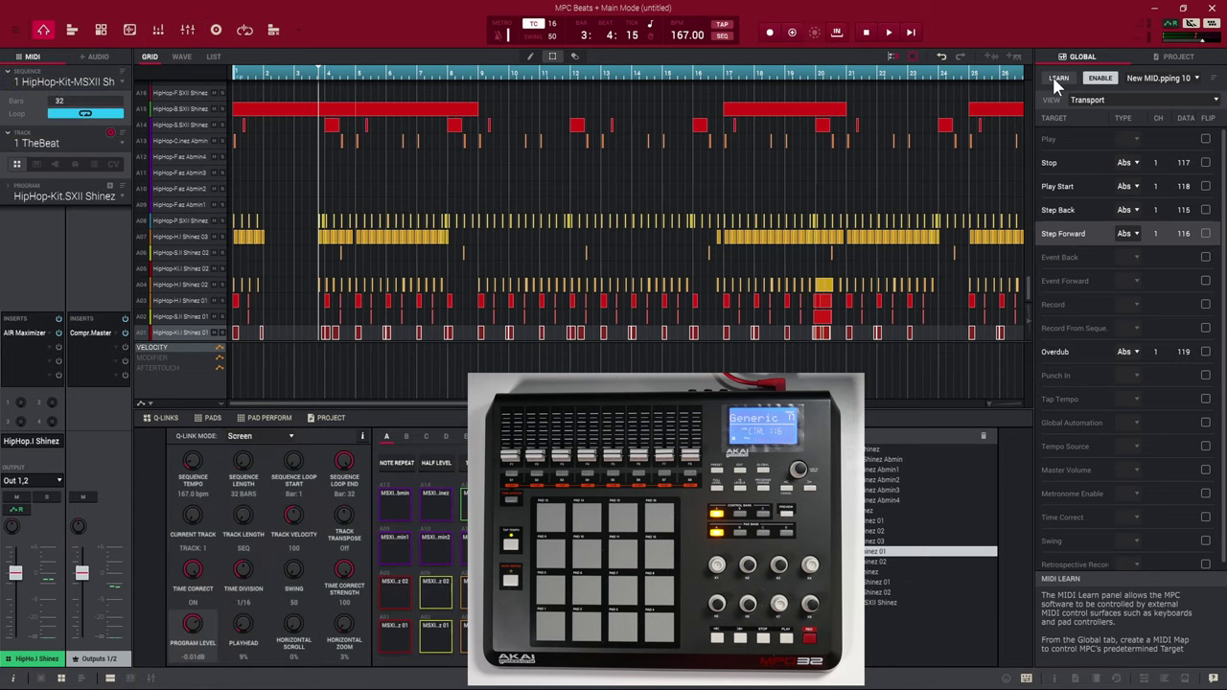